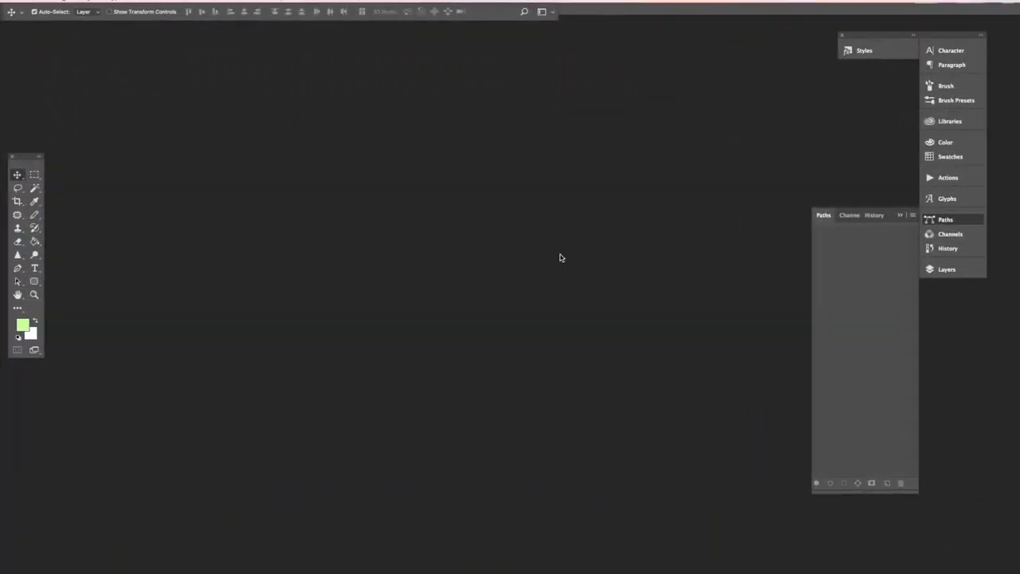
# Bring up the Open dialog showing the tutorial folder with the pineapple photo 001.jpg.
pyautogui.press('super+o')
# Open the pineapple photo 001.jpg as a new document.
pyautogui.click(369, 65)
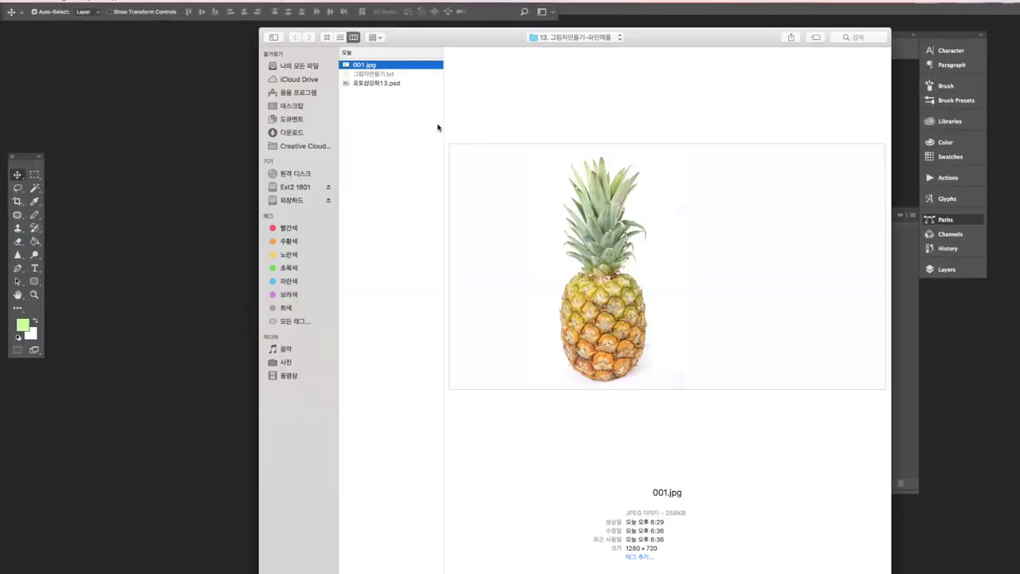
pyautogui.press('Return')
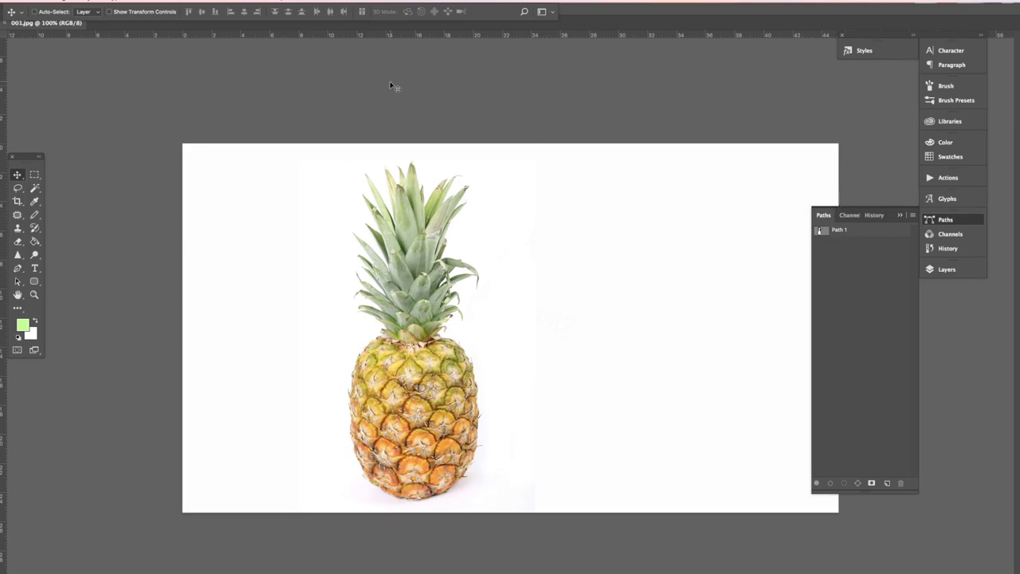
pyautogui.click(248, 4)
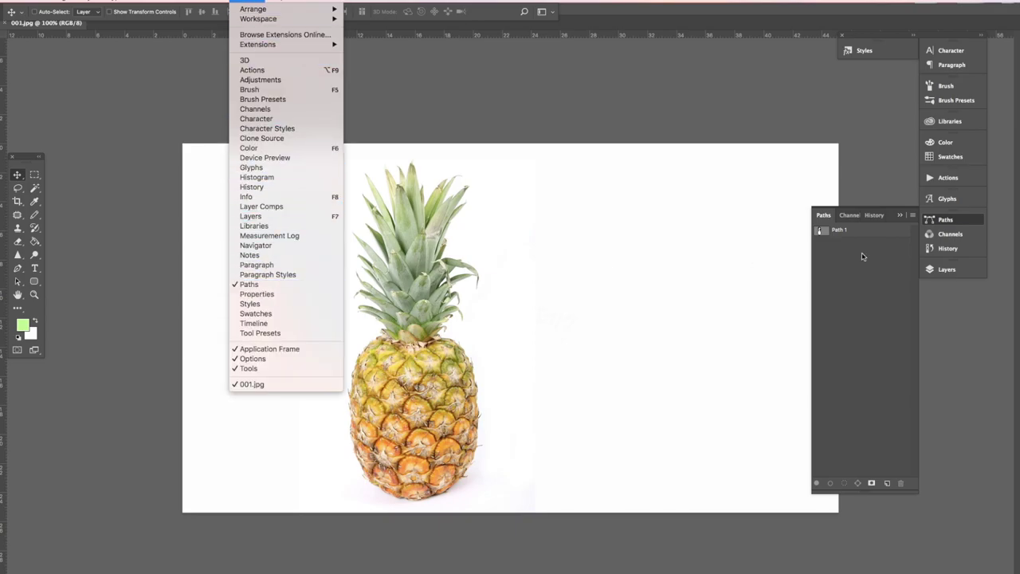
pyautogui.click(813, 259)
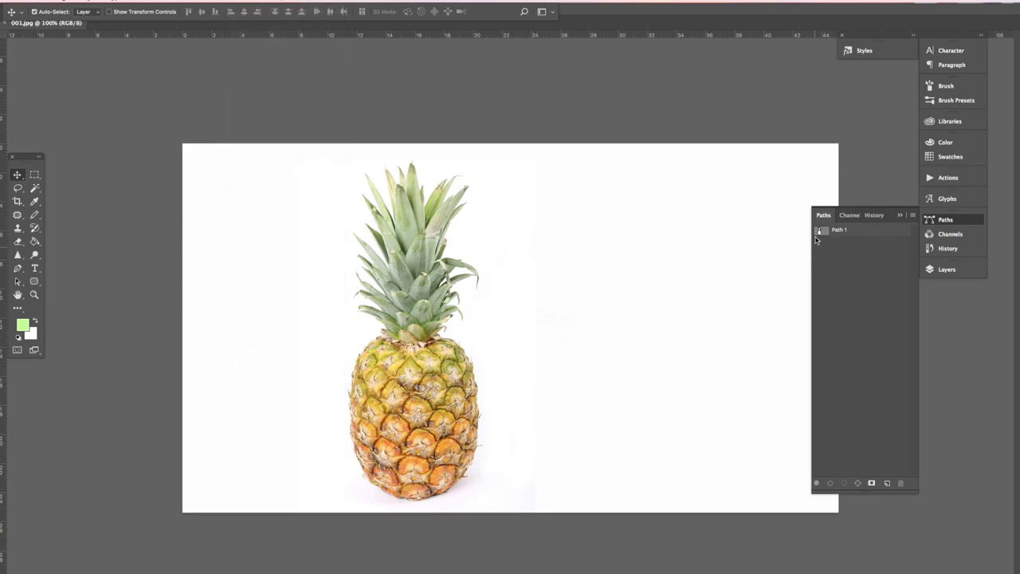
# Load Path 1 as a selection and copy the pineapple onto a new Layer 1.
pyautogui.keyDown('ctrl'); pyautogui.click(822, 233); pyautogui.keyUp('ctrl')
pyautogui.hotkey('ctrl', 'j')
pyautogui.click(946, 271)
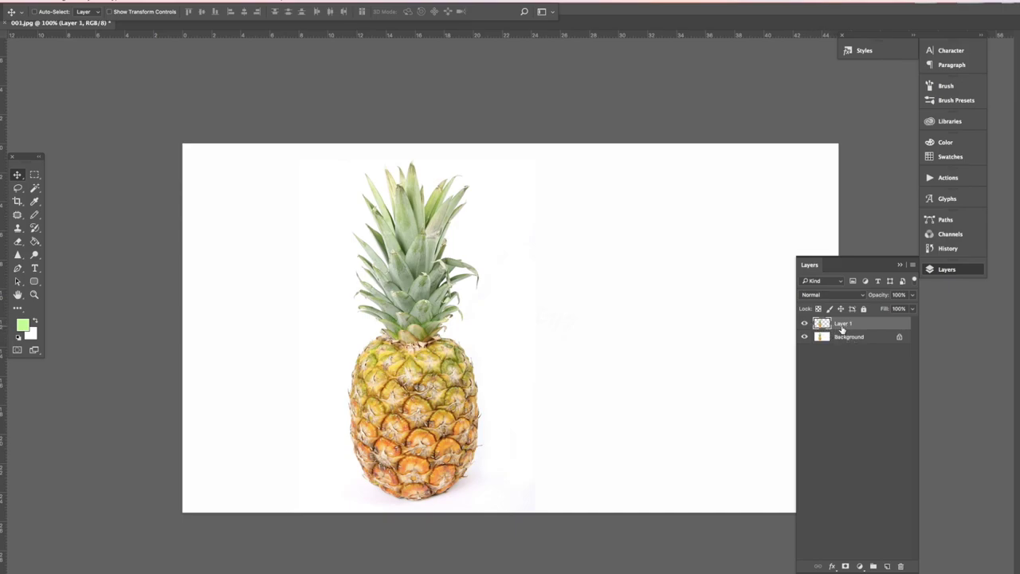
pyautogui.hotkey('shift', 'g')
# Fill the Background layer with a light green foreground colour behind the pineapple.
pyautogui.click(831, 339)
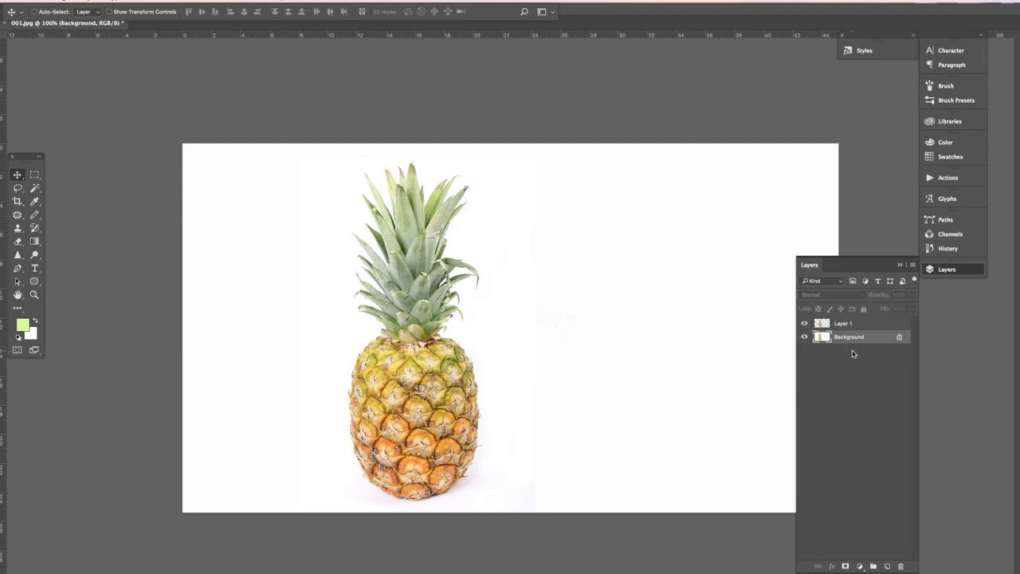
pyautogui.click(22, 325)
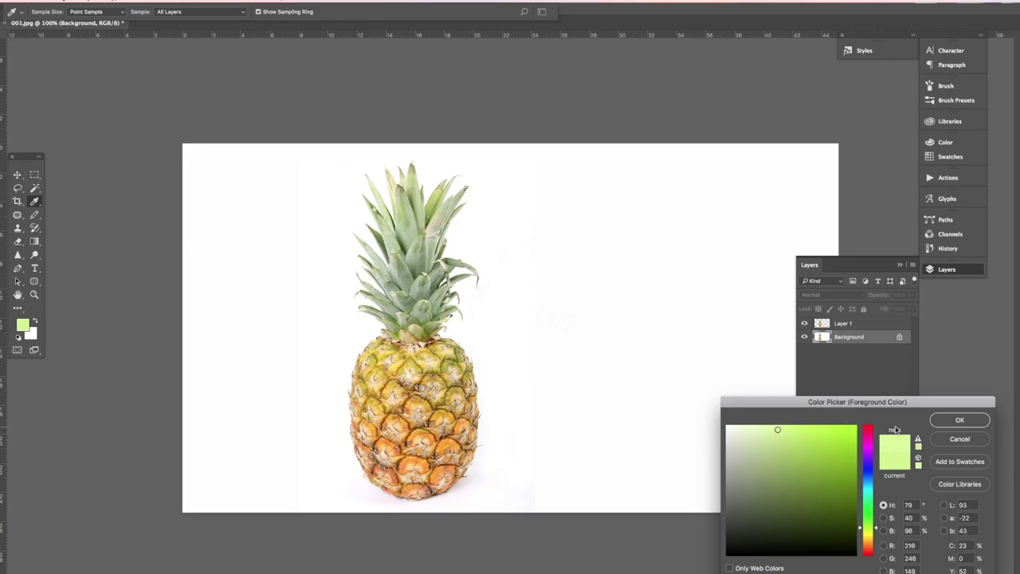
pyautogui.click(940, 421)
pyautogui.hotkey('alt', 'BackSpace')
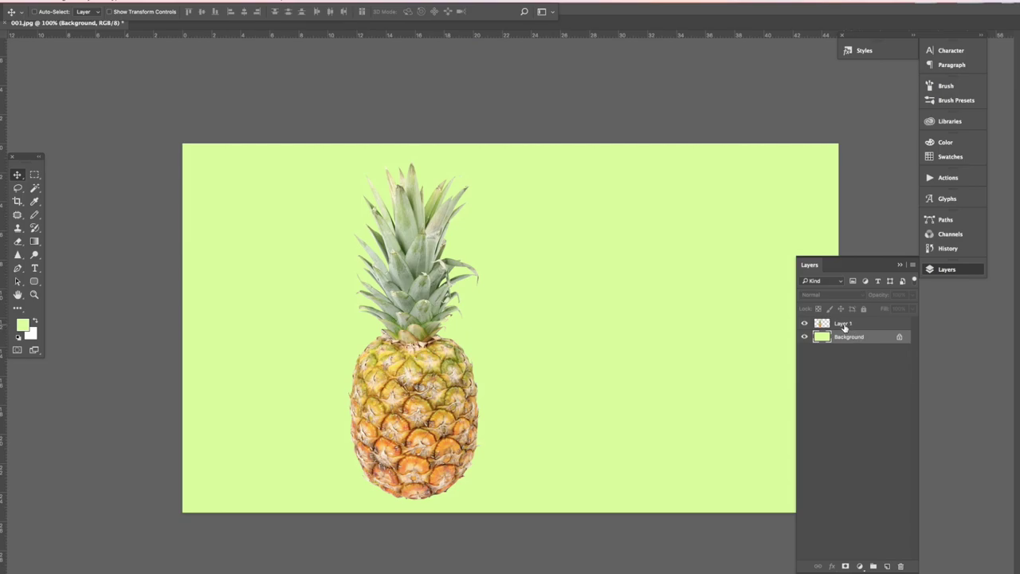
pyautogui.moveTo(842, 325); pyautogui.dragTo(887, 566)
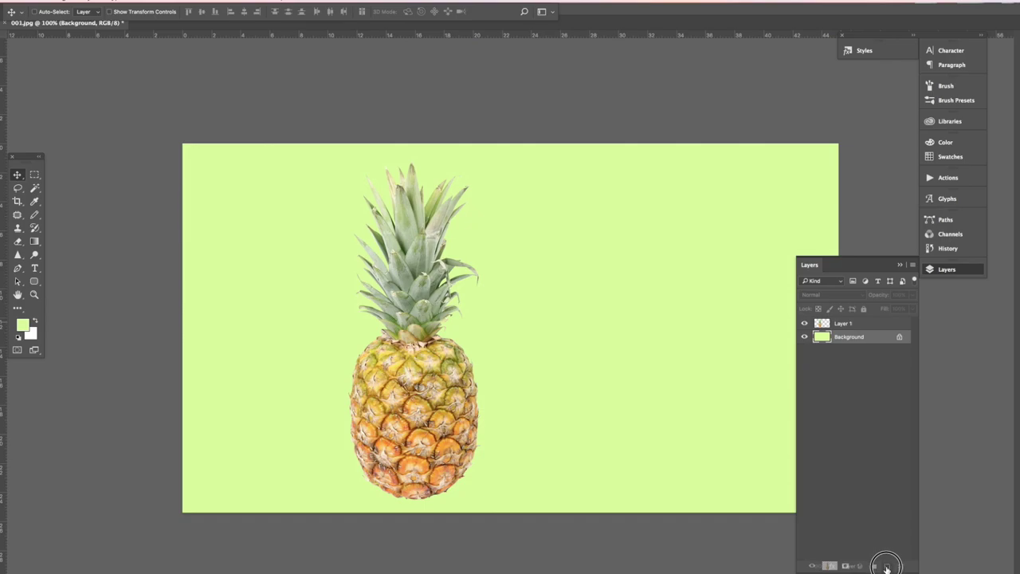
# Duplicate Layer 1 into Layer 1 copy, then reselect the original Layer 1.
pyautogui.moveTo(887, 566); pyautogui.dragTo(886, 565)
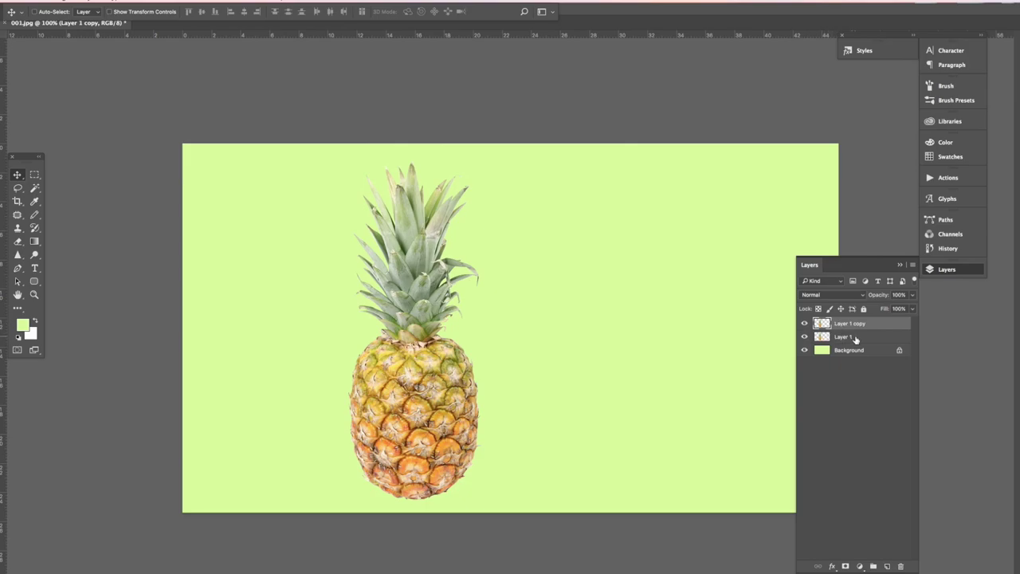
pyautogui.click(850, 339)
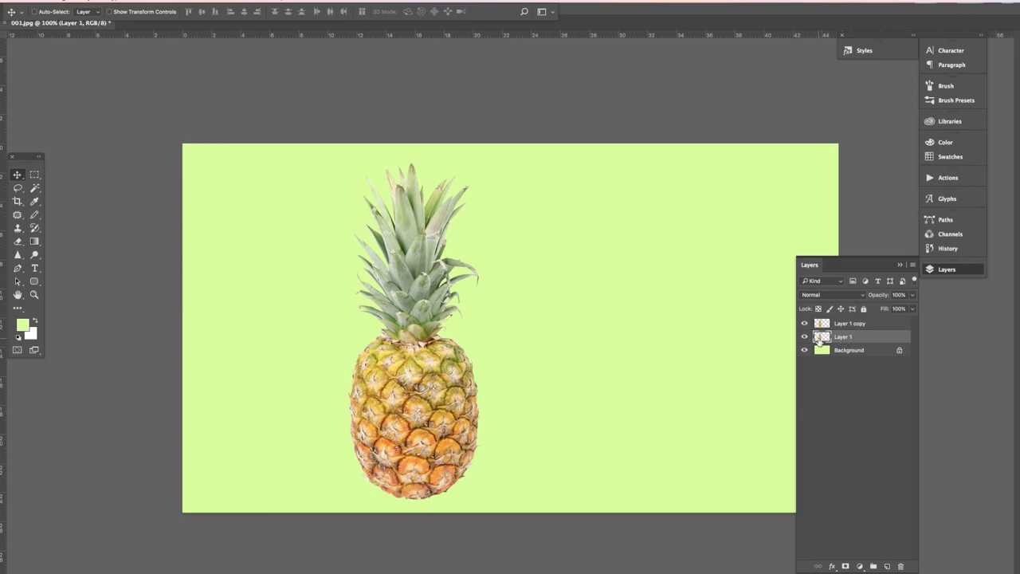
# Free-transform Layer 1, squashing the pineapple down to about a quarter of its height.
pyautogui.hotkey('ctrl', 't')
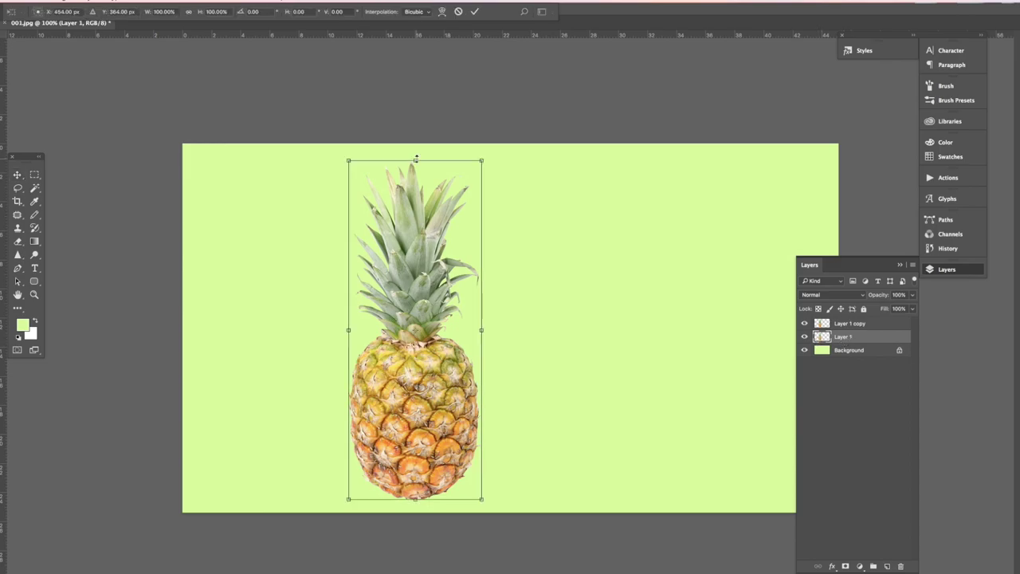
pyautogui.moveTo(429, 341); pyautogui.dragTo(553, 346)
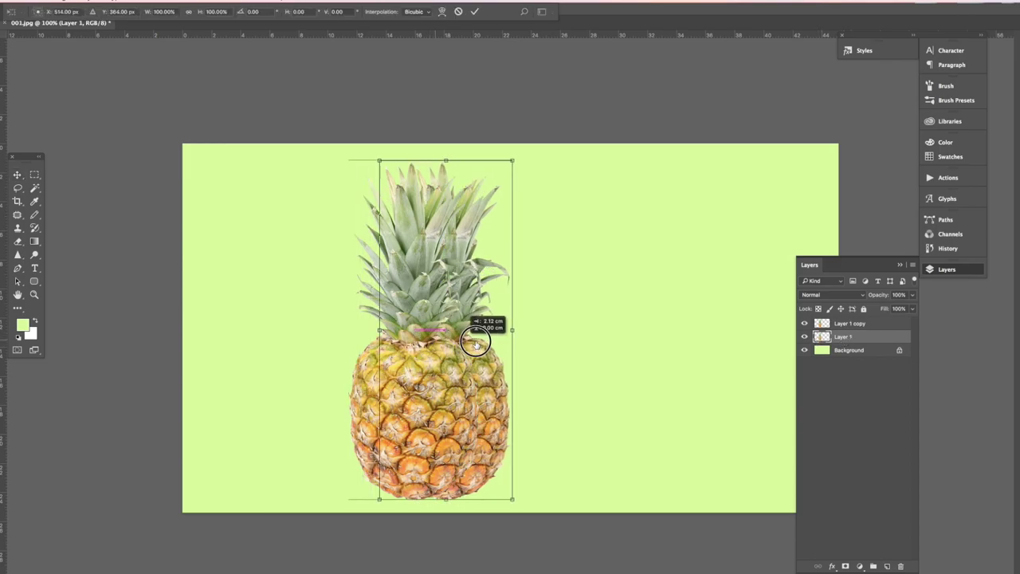
pyautogui.hotkey('ctrl', 'z')
pyautogui.moveTo(415, 160); pyautogui.dragTo(436, 394)
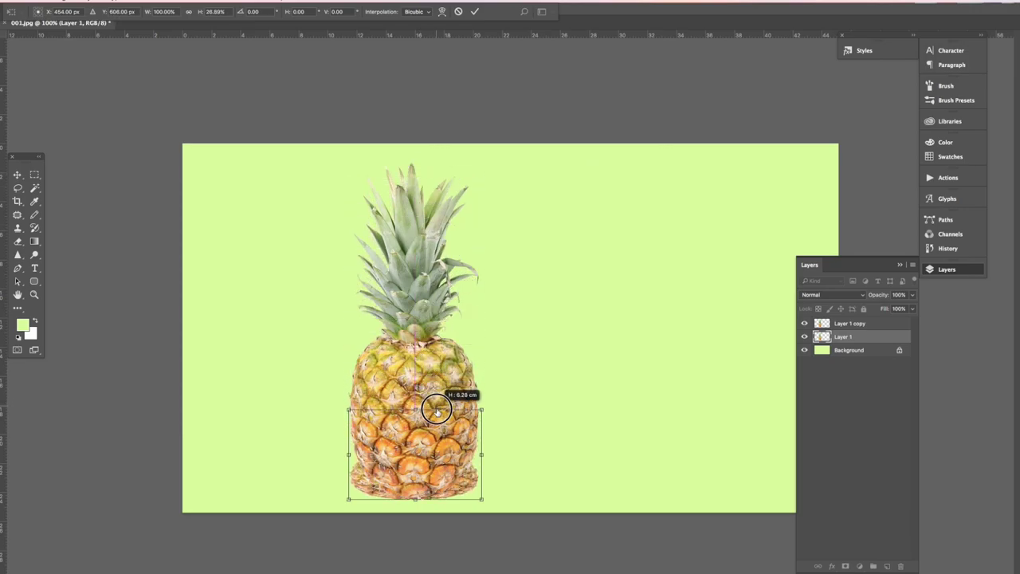
pyautogui.moveTo(436, 394); pyautogui.dragTo(434, 415)
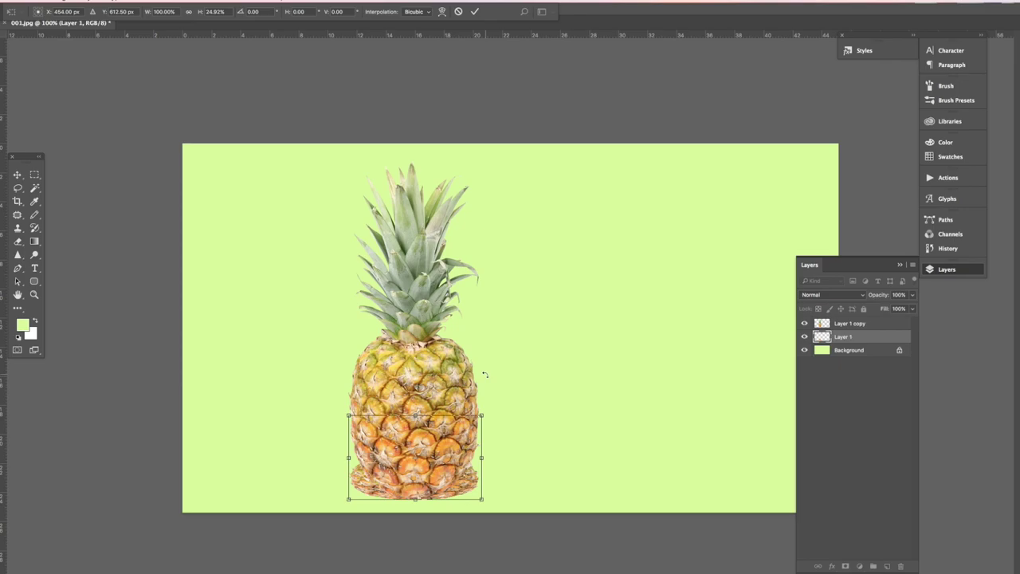
# Skew the flattened pineapple rightward along the ground and commit the shadow shape.
pyautogui.moveTo(348, 415)
pyautogui.mouseDown()
pyautogui.moveTo(482, 416)
pyautogui.moveTo(637, 444)
pyautogui.moveTo(625, 448)
pyautogui.mouseUp()
pyautogui.moveTo(431, 432); pyautogui.dragTo(481, 443)
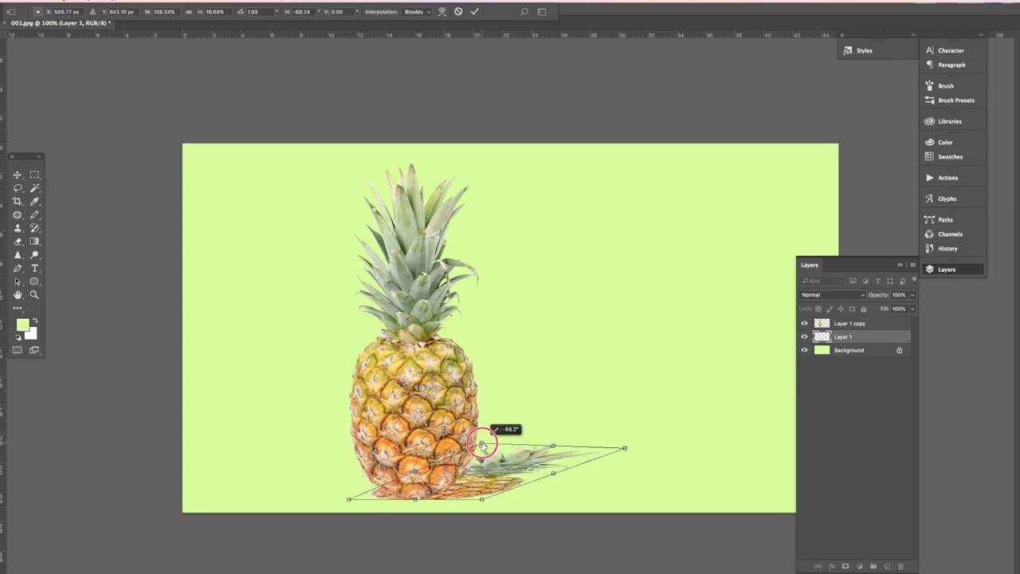
pyautogui.moveTo(625, 447); pyautogui.dragTo(633, 457)
pyautogui.moveTo(483, 443); pyautogui.dragTo(489, 452)
pyautogui.moveTo(483, 500); pyautogui.dragTo(493, 502)
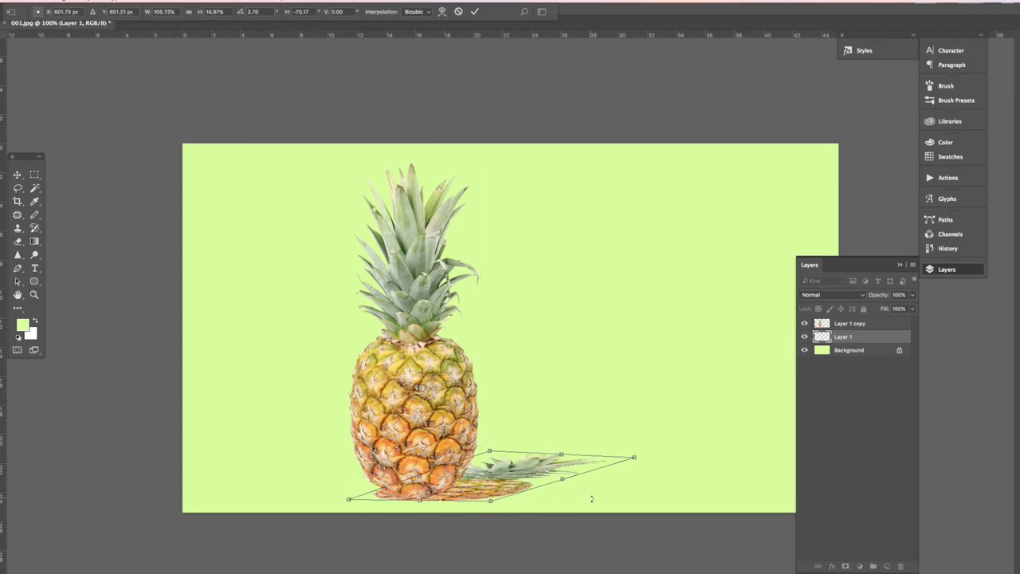
pyautogui.press('Return')
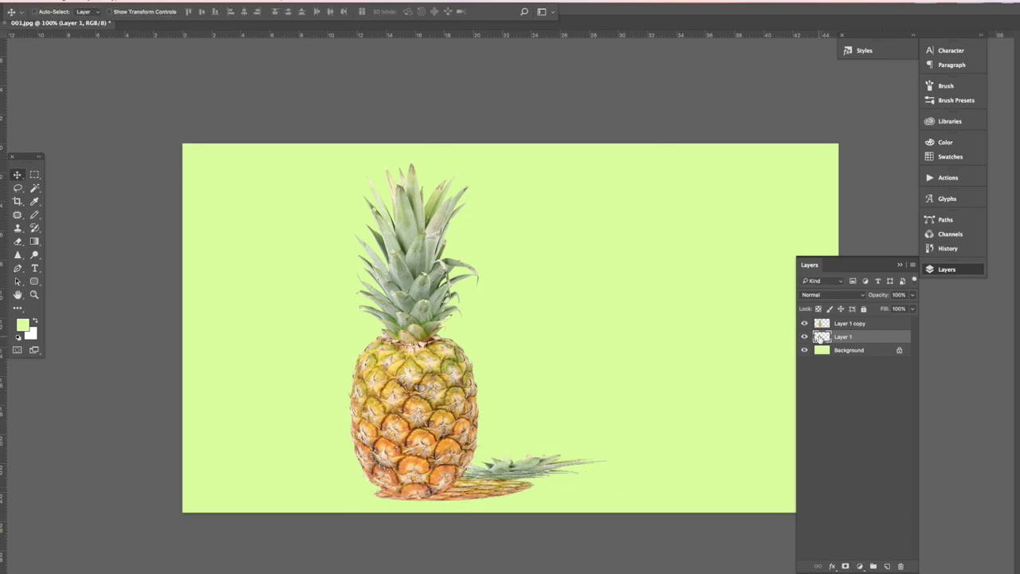
pyautogui.press('ctrl')
pyautogui.press('ctrl')
# Select the shadow layer's pixels and set the foreground colour to a dark brown.
pyautogui.keyDown('ctrl'); pyautogui.click(822, 339); pyautogui.keyUp('ctrl')
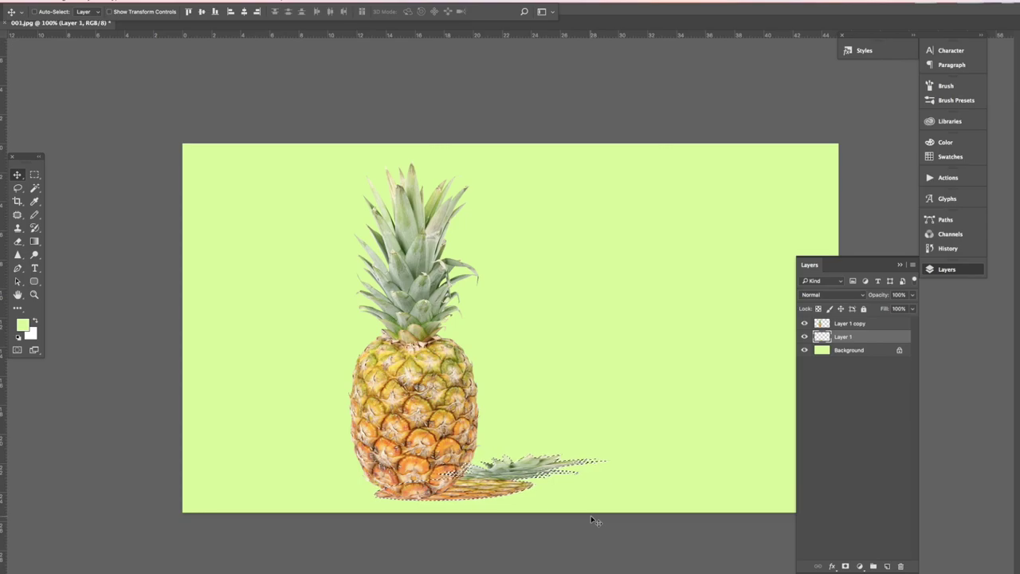
pyautogui.click(23, 325)
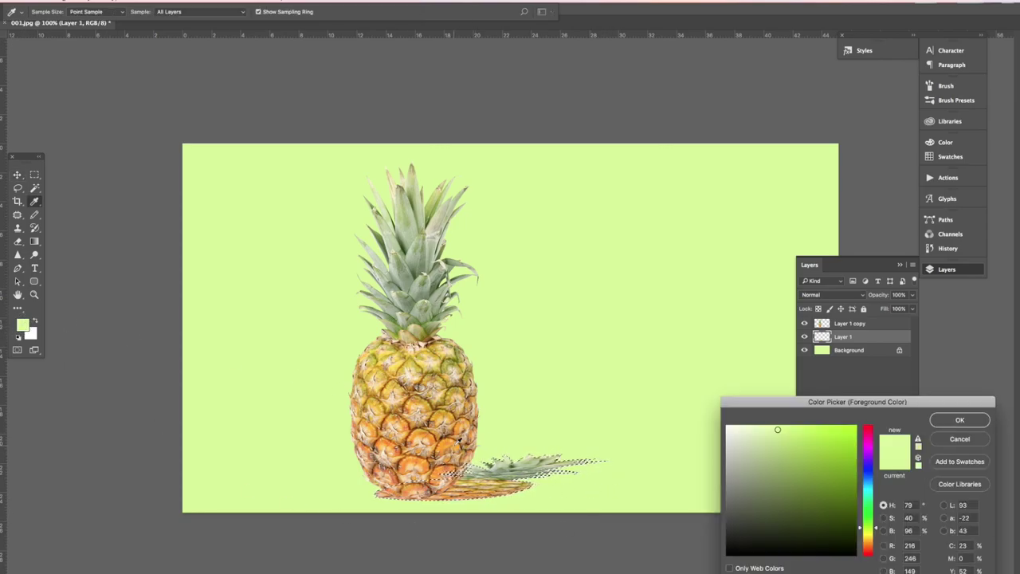
pyautogui.click(456, 449)
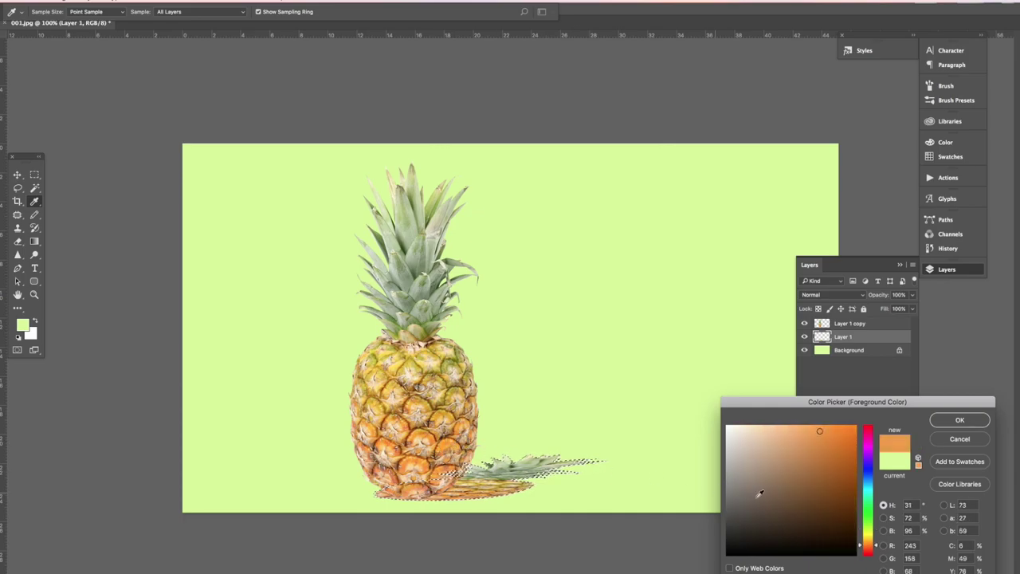
pyautogui.click(833, 513)
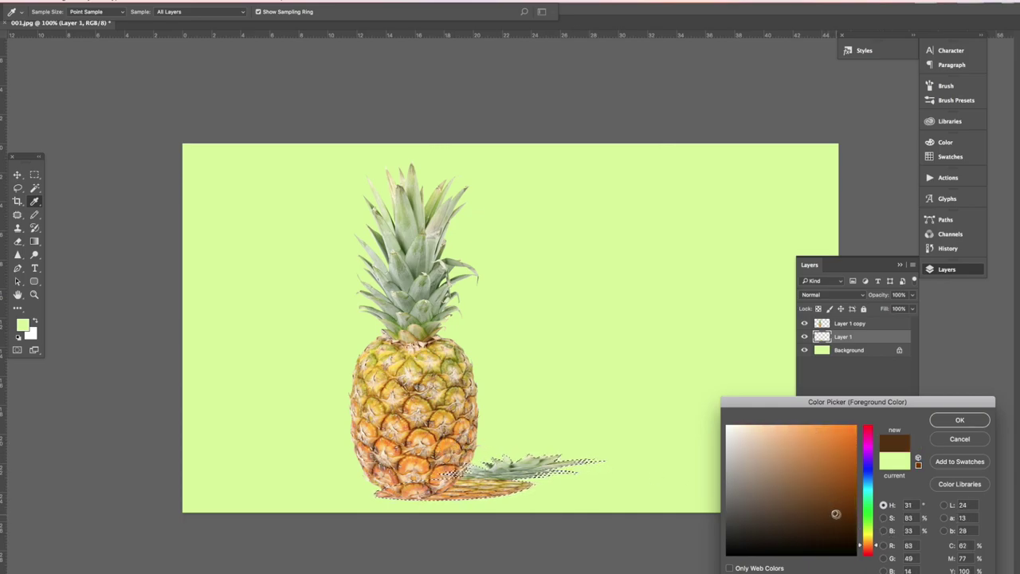
pyautogui.moveTo(833, 518); pyautogui.dragTo(832, 519)
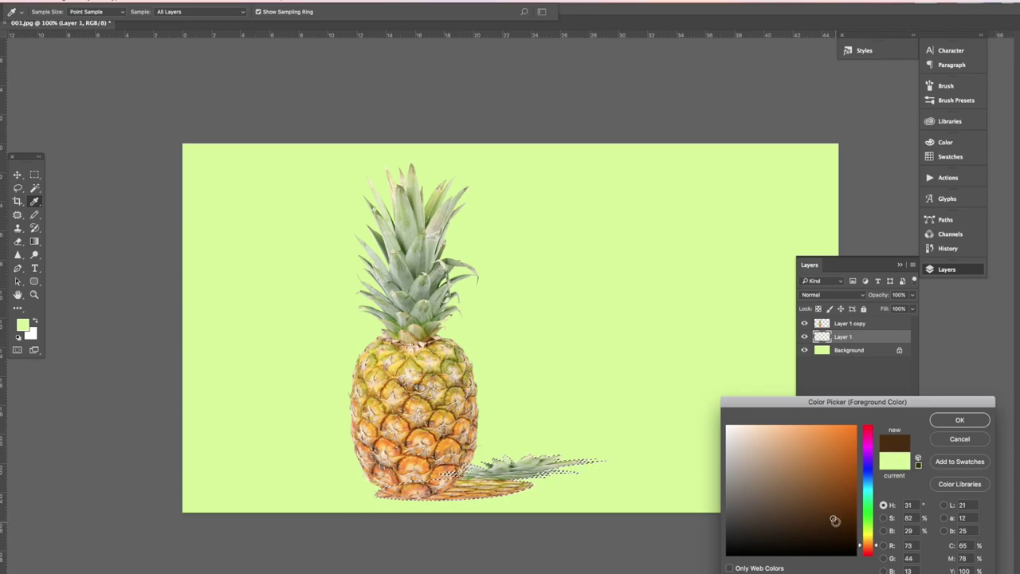
pyautogui.click(830, 527)
pyautogui.moveTo(830, 527); pyautogui.dragTo(799, 519)
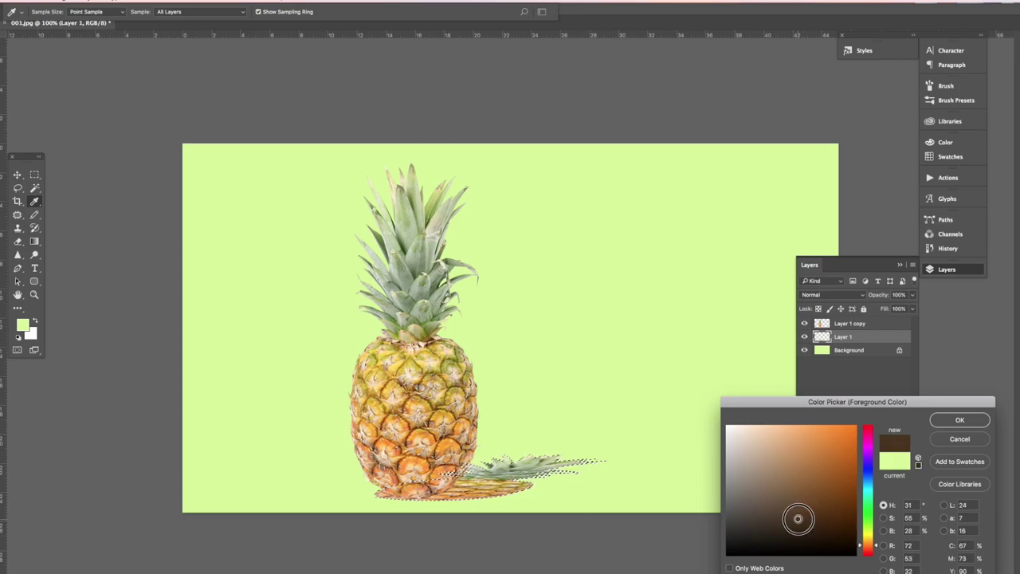
pyautogui.click(973, 421)
# Fill the shadow selection with the dark brown and deselect.
pyautogui.press('v')
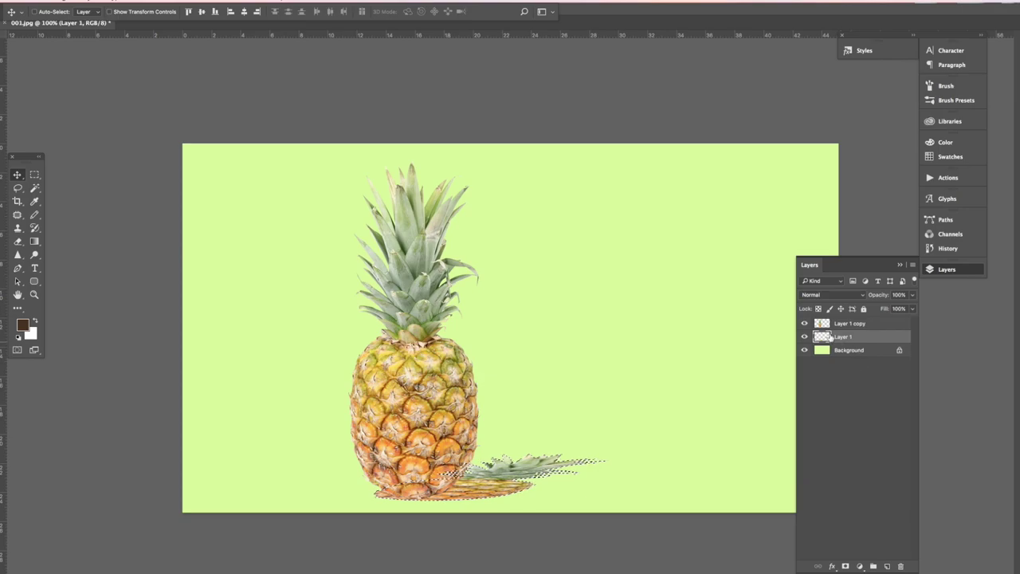
pyautogui.hotkey('alt', 'BackSpace')
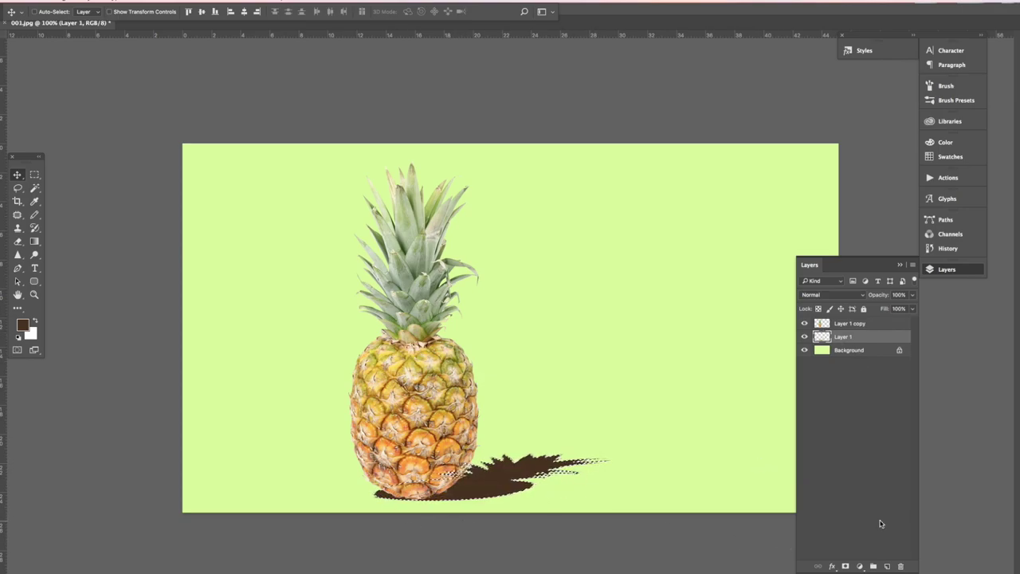
pyautogui.hotkey('ctrl', 'd')
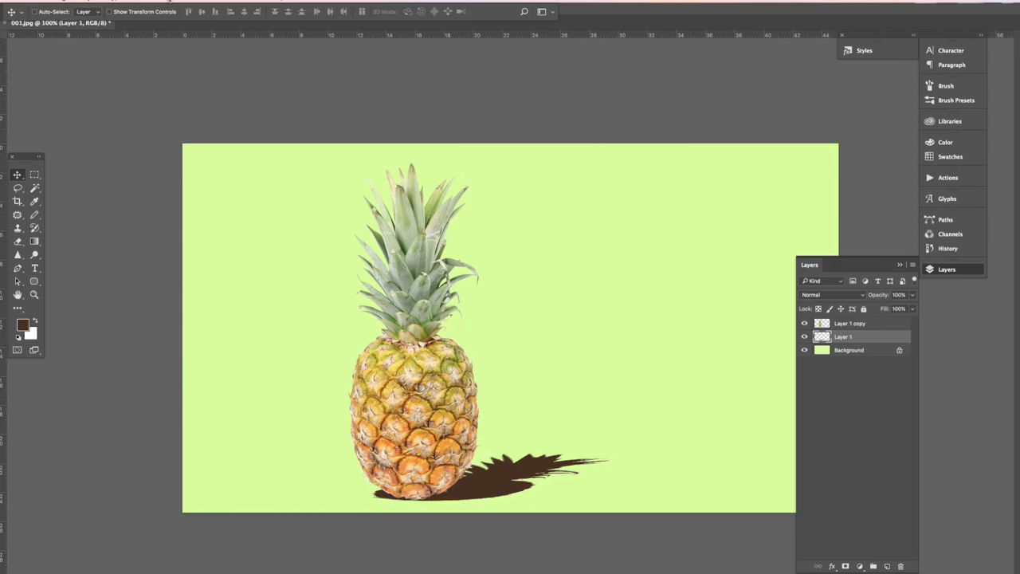
# Apply a Gaussian Blur with an 8.5-pixel radius to the brown shadow.
pyautogui.click(170, 1)
pyautogui.moveTo(175, 118)
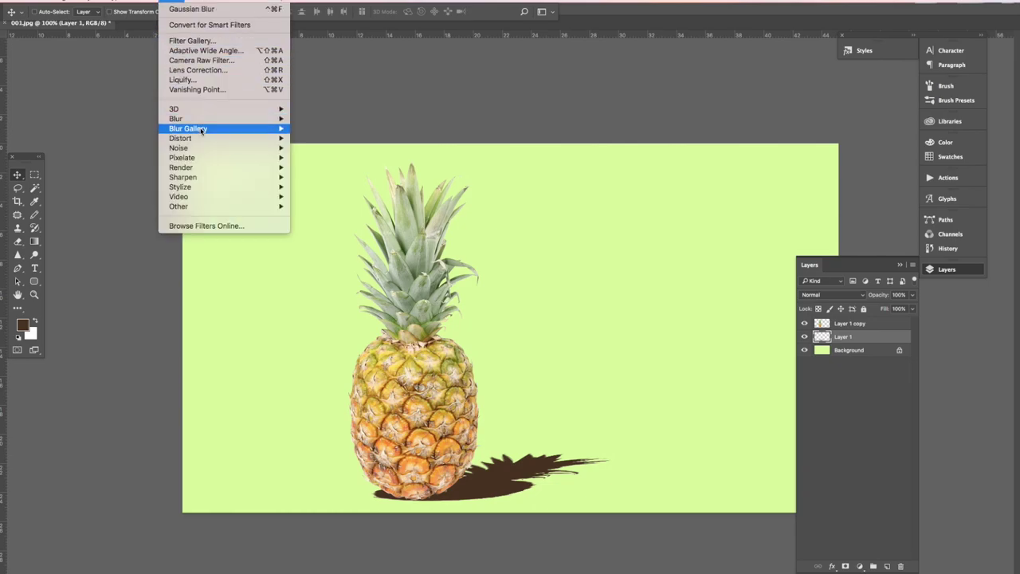
pyautogui.click(327, 158)
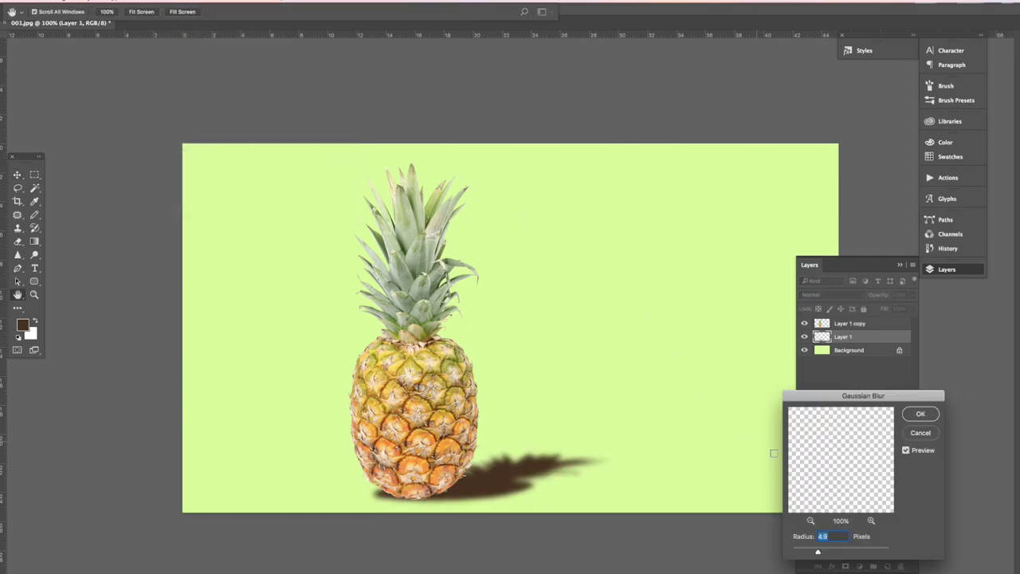
pyautogui.moveTo(824, 553); pyautogui.dragTo(827, 553)
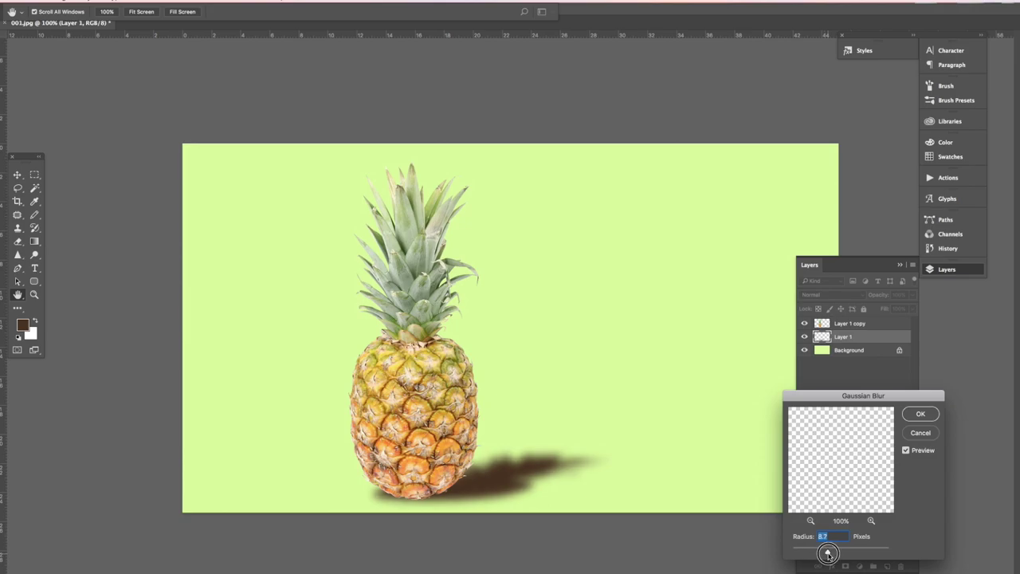
pyautogui.click(924, 414)
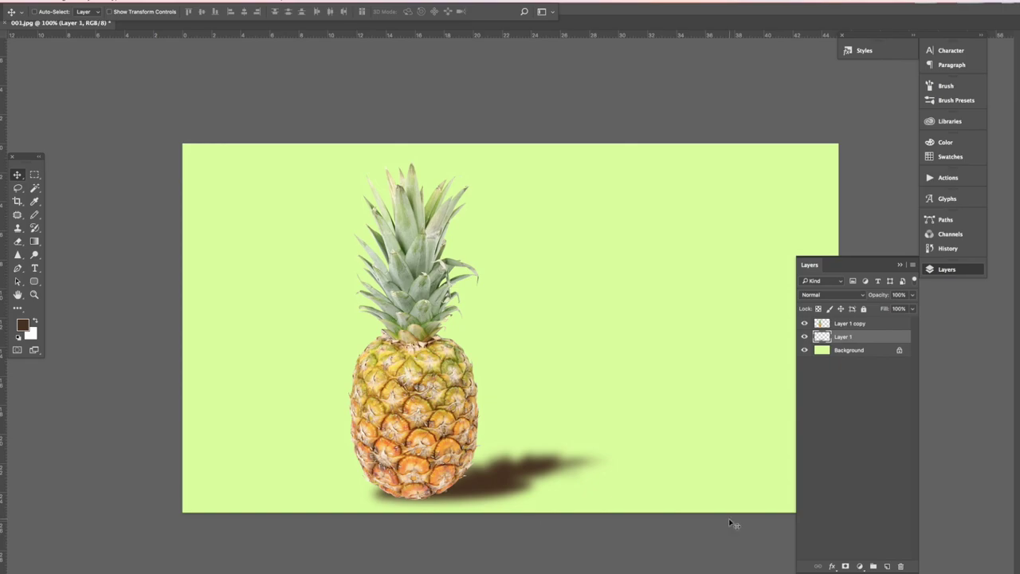
# Add a layer mask to Layer 1 and choose the Foreground to Background gradient.
pyautogui.click(844, 567)
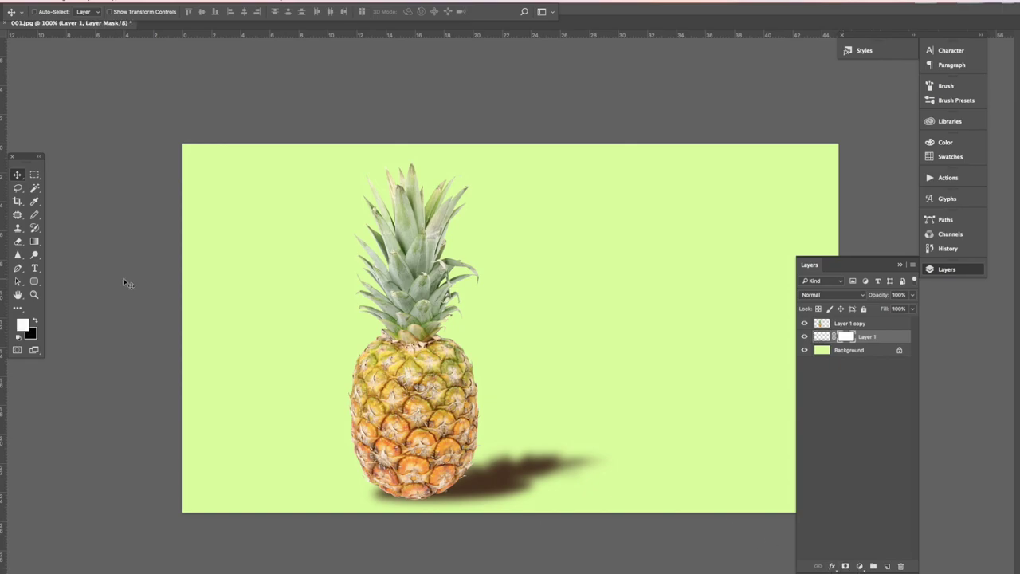
pyautogui.click(33, 242)
pyautogui.click(72, 240)
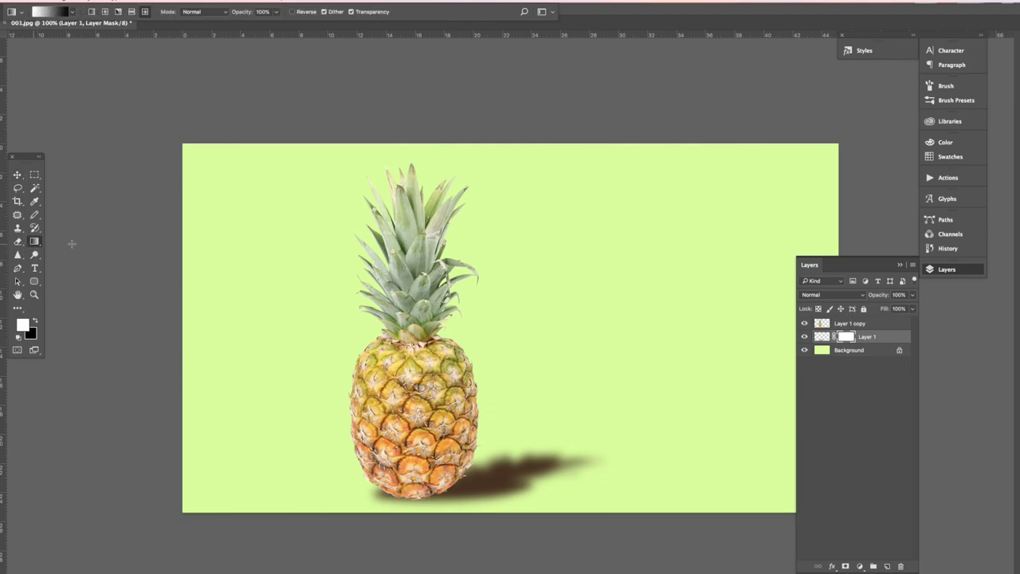
pyautogui.click(51, 13)
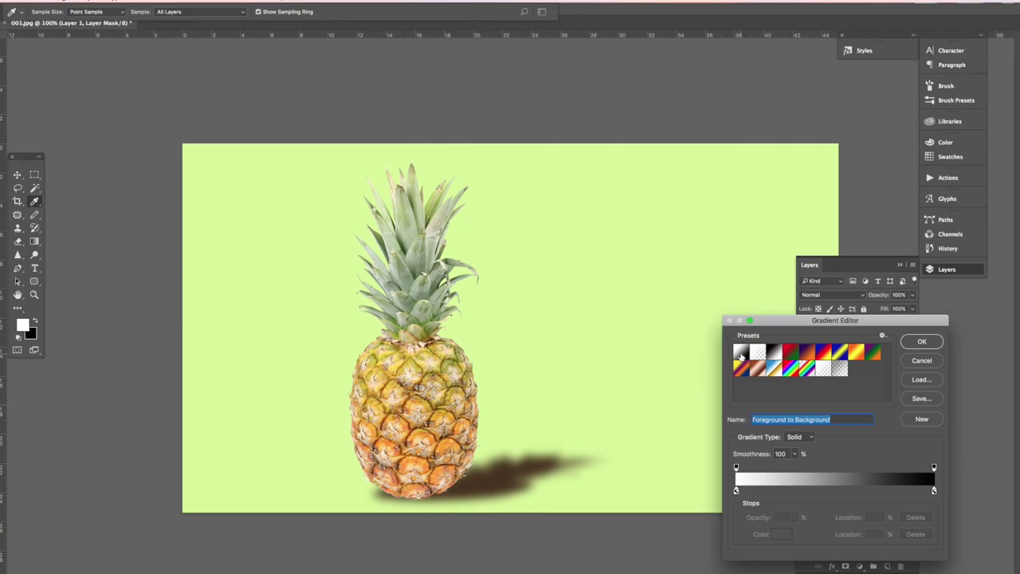
pyautogui.click(922, 342)
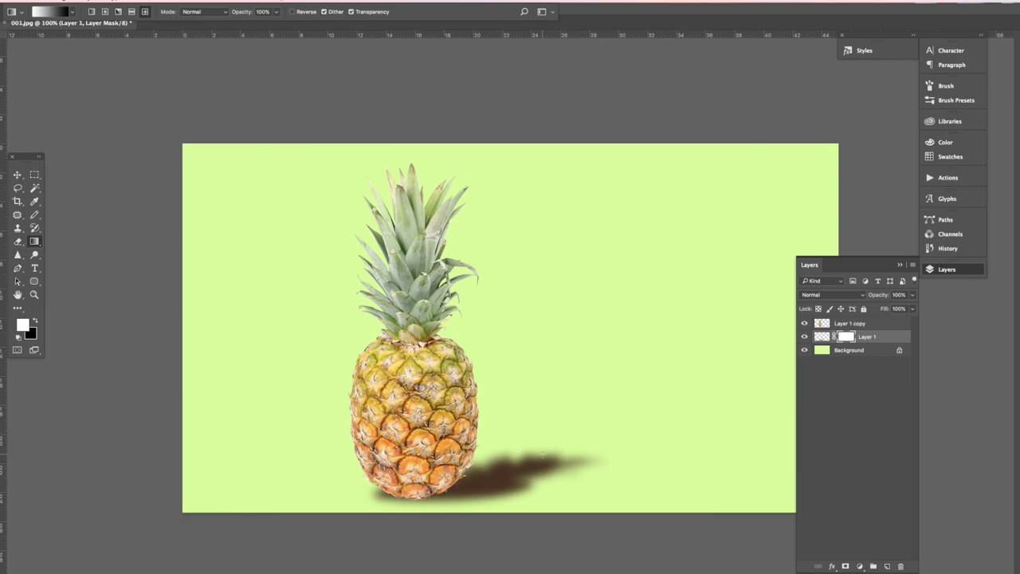
# Draw a gradient on the mask so the shadow fades away from the pineapple's base.
pyautogui.moveTo(428, 497); pyautogui.dragTo(557, 455)
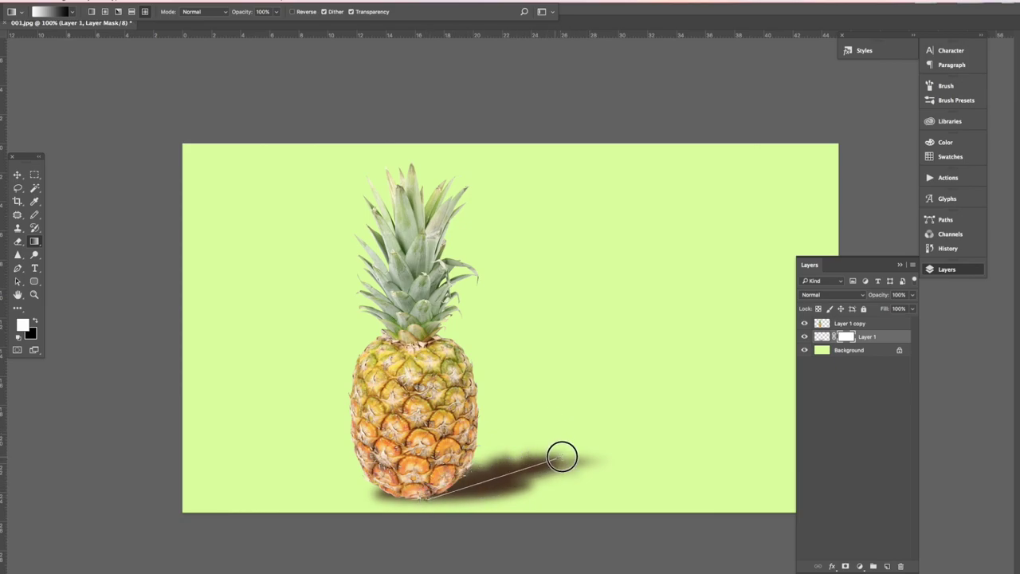
pyautogui.moveTo(557, 455); pyautogui.dragTo(562, 457)
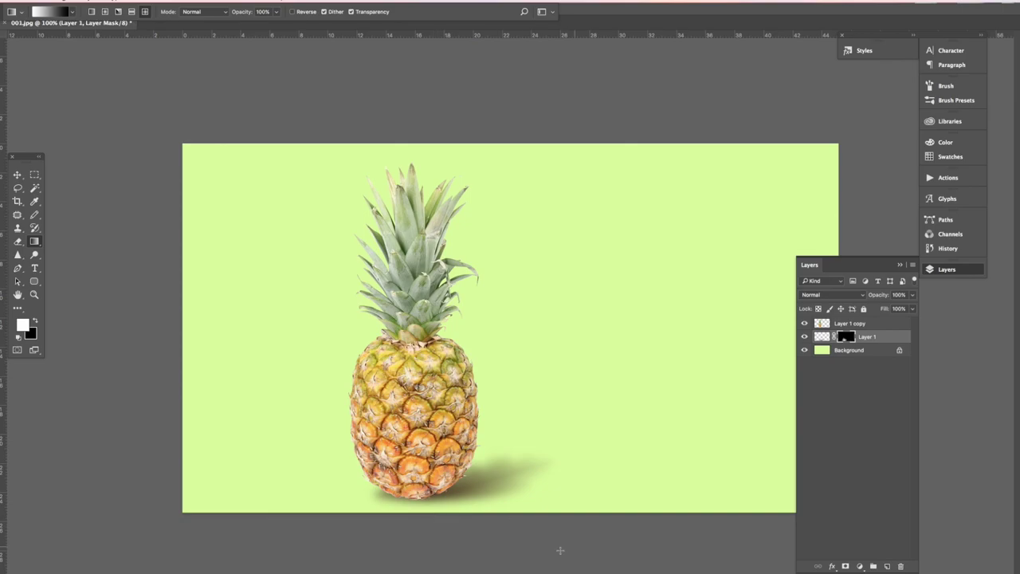
pyautogui.moveTo(492, 471)
pyautogui.mouseDown()
pyautogui.moveTo(451, 490)
pyautogui.moveTo(518, 468)
pyautogui.mouseUp()
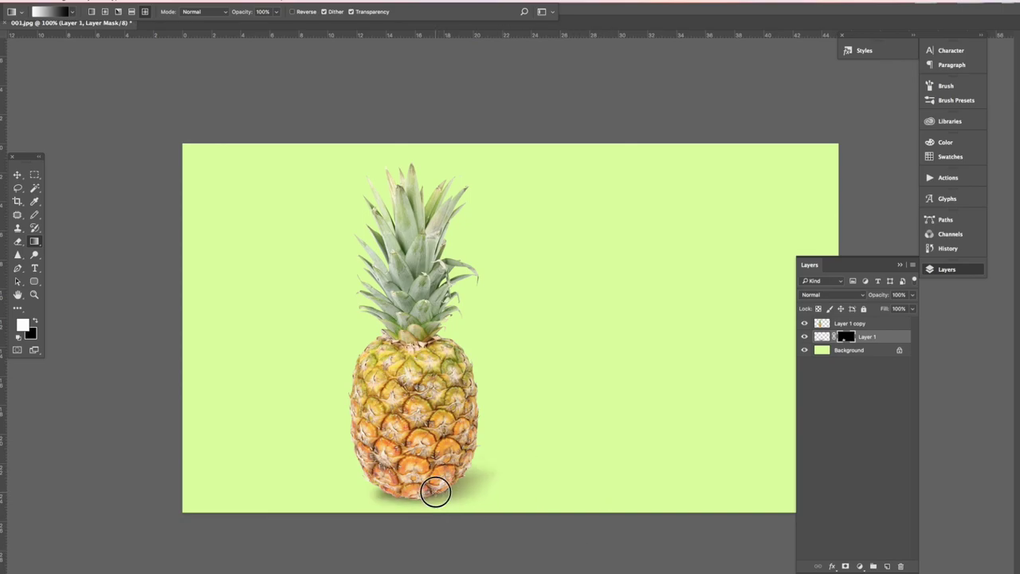
pyautogui.press('v')
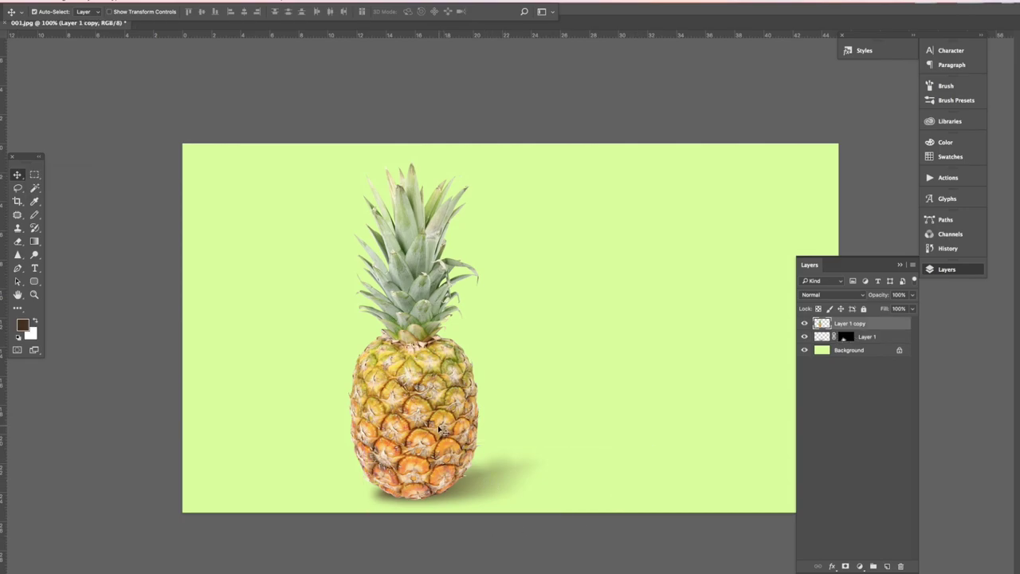
# Nudge the pineapple into place and burn the shadow layer Layer 1 darker.
pyautogui.moveTo(439, 431); pyautogui.dragTo(433, 425)
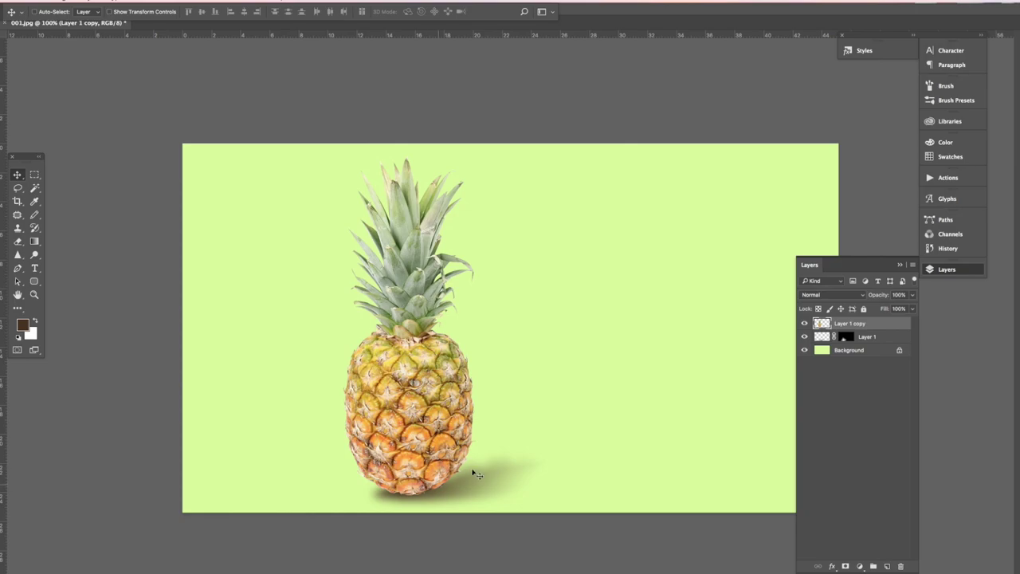
pyautogui.click(34, 255)
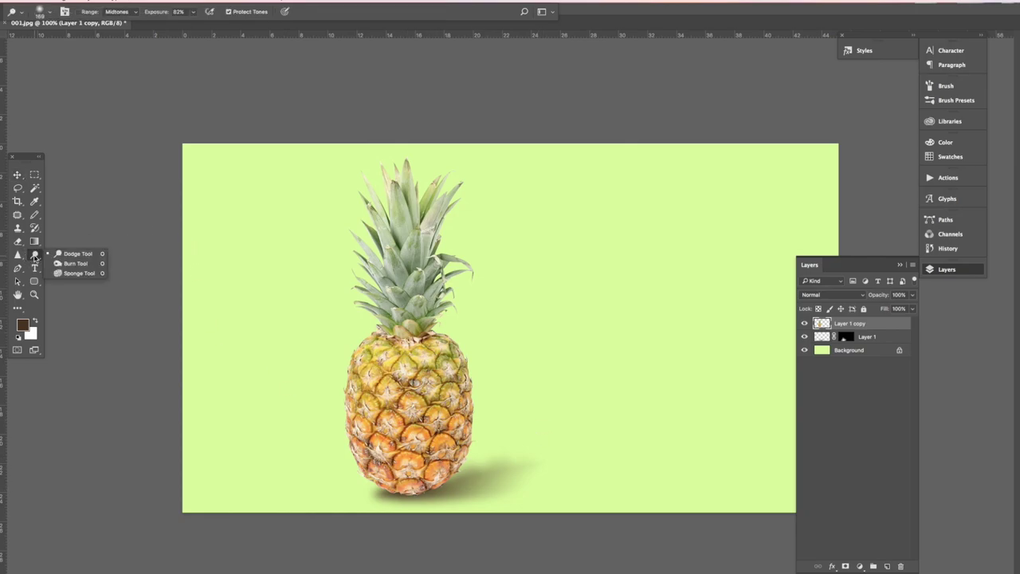
pyautogui.click(94, 264)
pyautogui.click(822, 336)
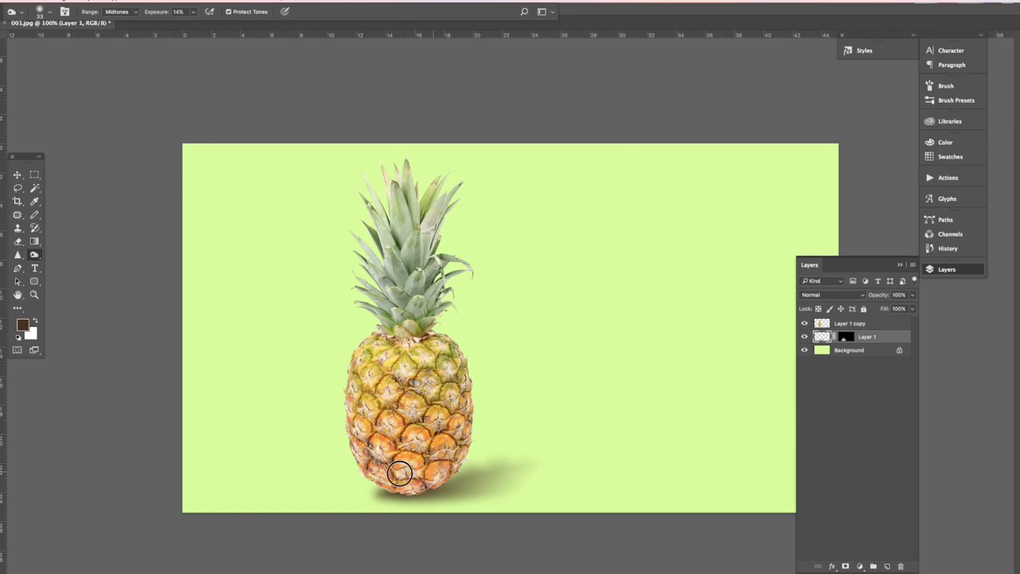
pyautogui.hotkey('ctrl', '-')
# Adjust Layer 1 copy's pineapple tones with a Curves adjustment.
pyautogui.click(823, 324)
pyautogui.hotkey('ctrl', 'm')
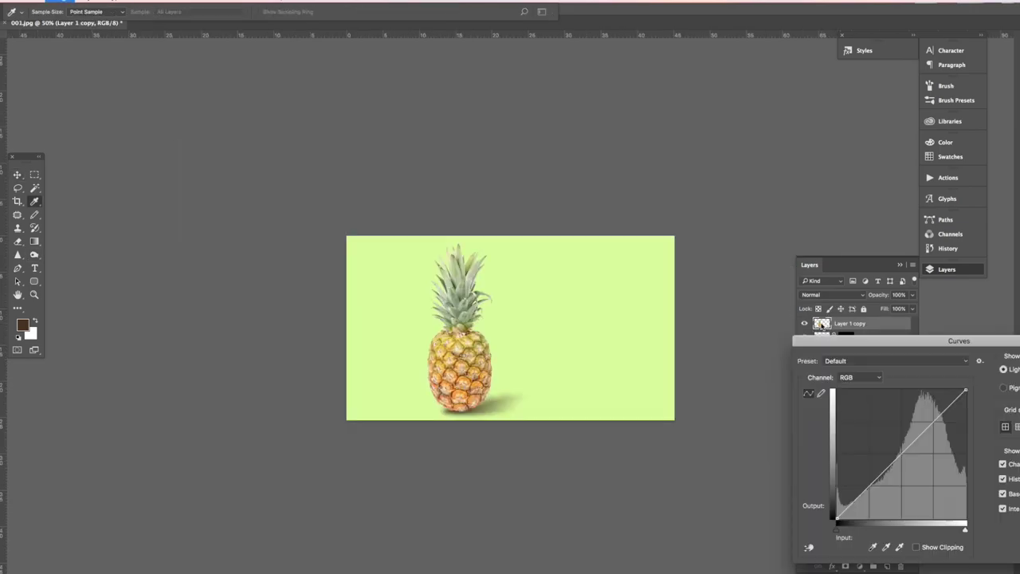
pyautogui.moveTo(858, 431); pyautogui.dragTo(908, 467)
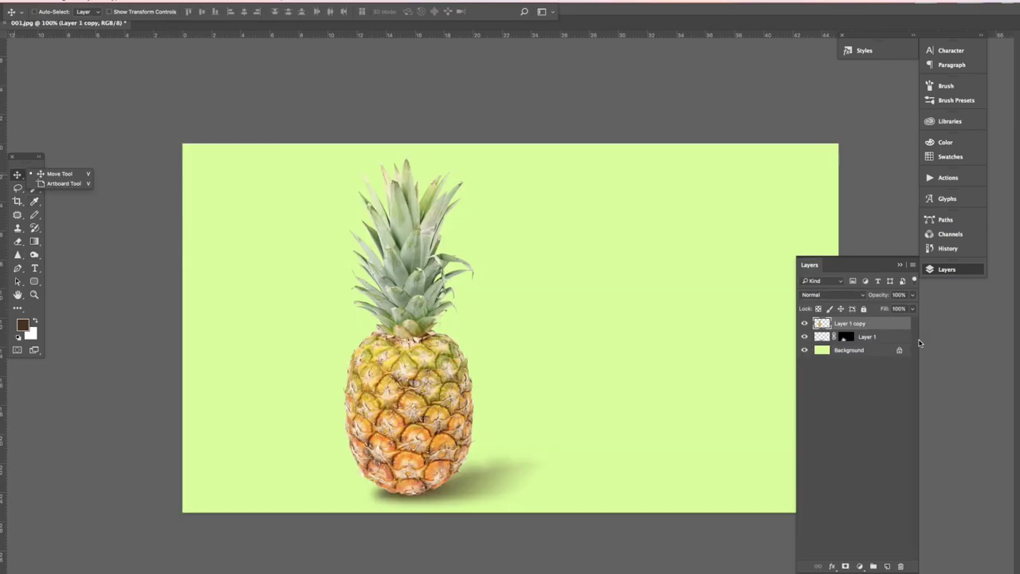
# Select both pineapple and shadow layers and move them together to the right.
pyautogui.click(876, 336)
pyautogui.keyDown('shift'); pyautogui.click(880, 323); pyautogui.keyUp('shift')
pyautogui.moveTo(439, 428); pyautogui.dragTo(509, 428)
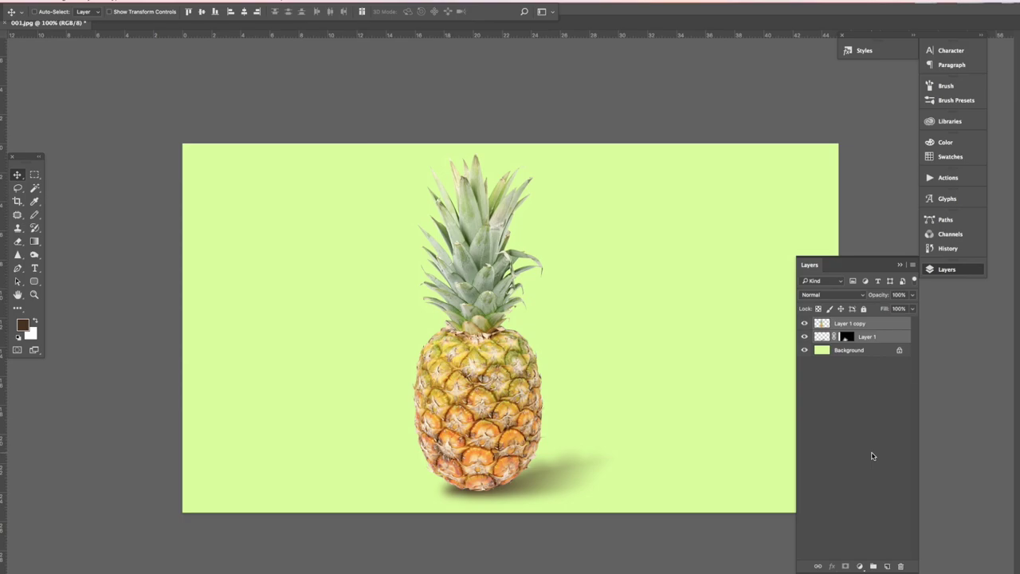